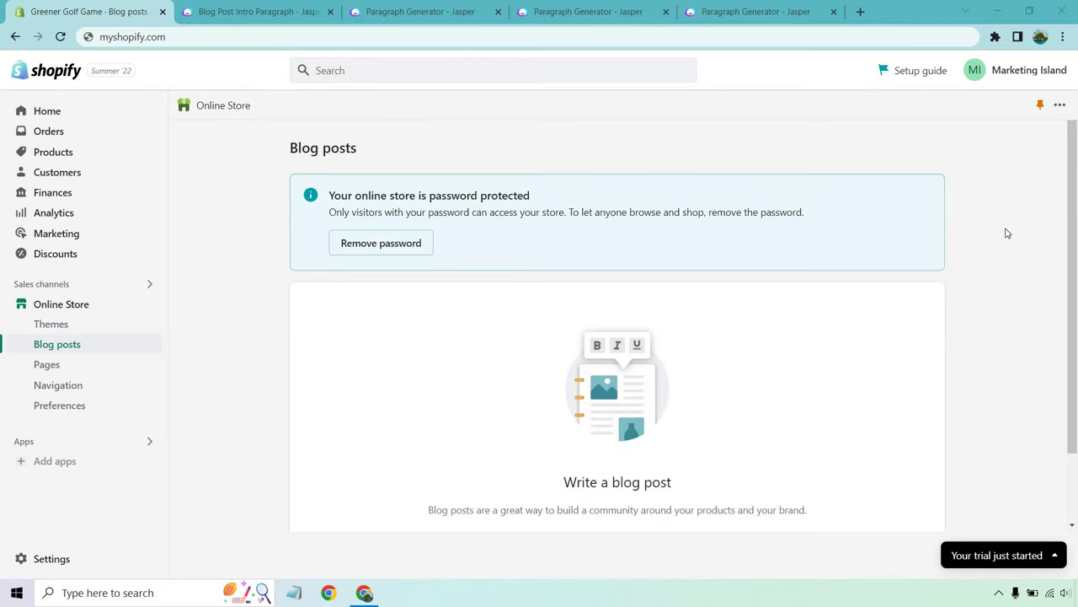
Step: Scroll down the empty Blog posts page to reach the Create blog post option
scroll(1007, 229, "down", 1)
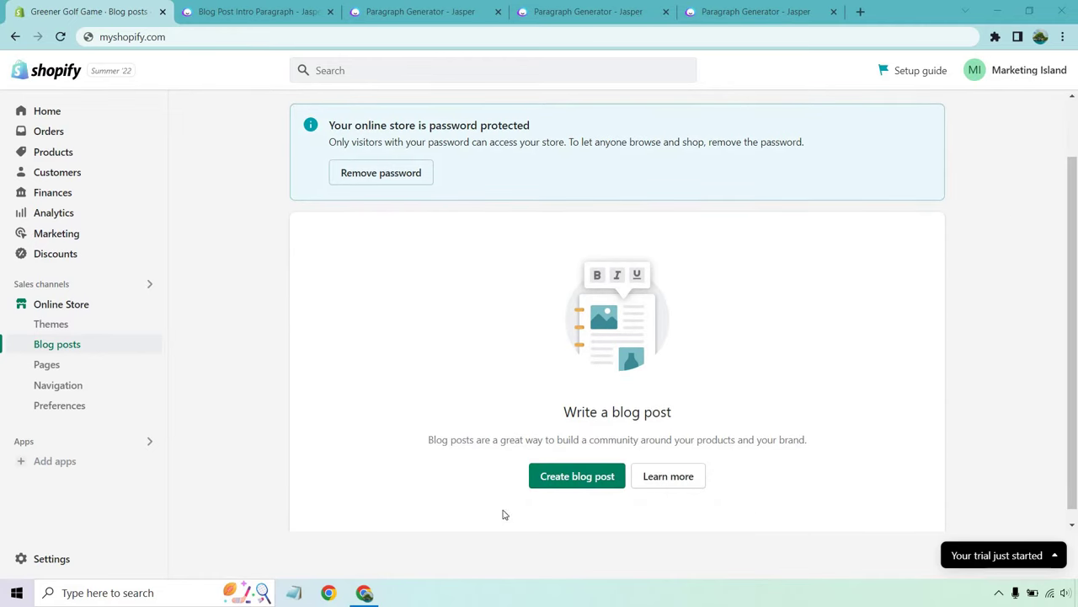
Step: Create the post 'Golf Swing Tips For Improving Your Score' with a golf-ball-on-grass featured image
left_click(566, 476)
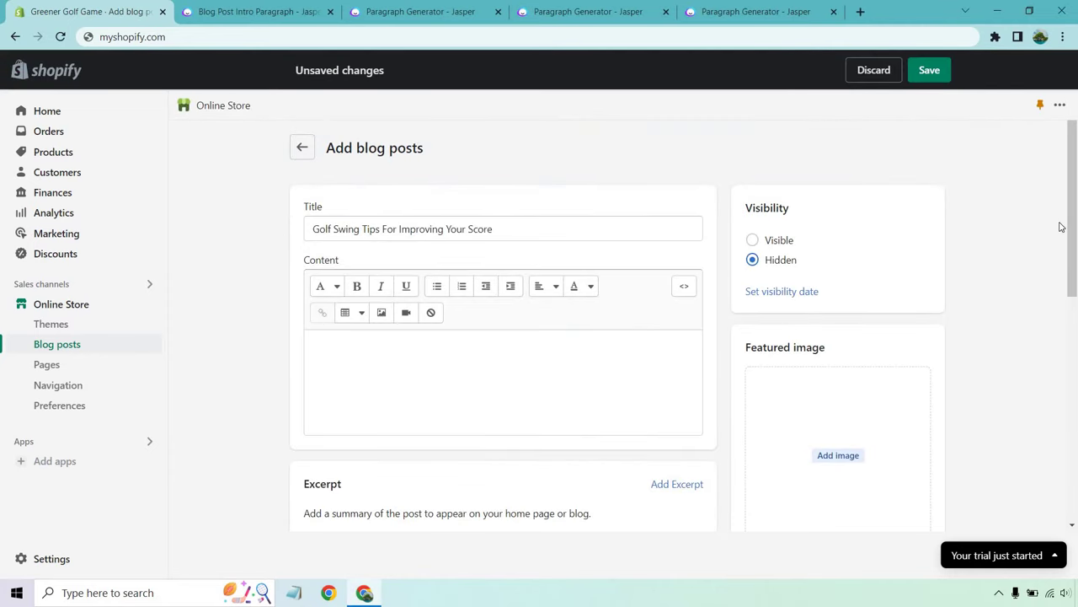
scroll(1049, 216, "down", 1)
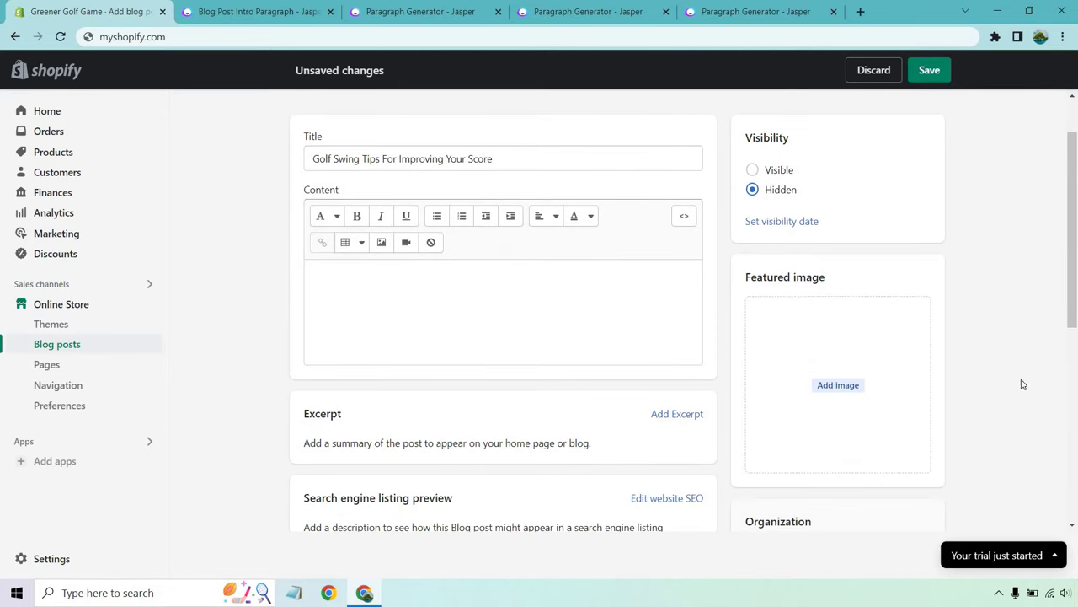
left_click(856, 384)
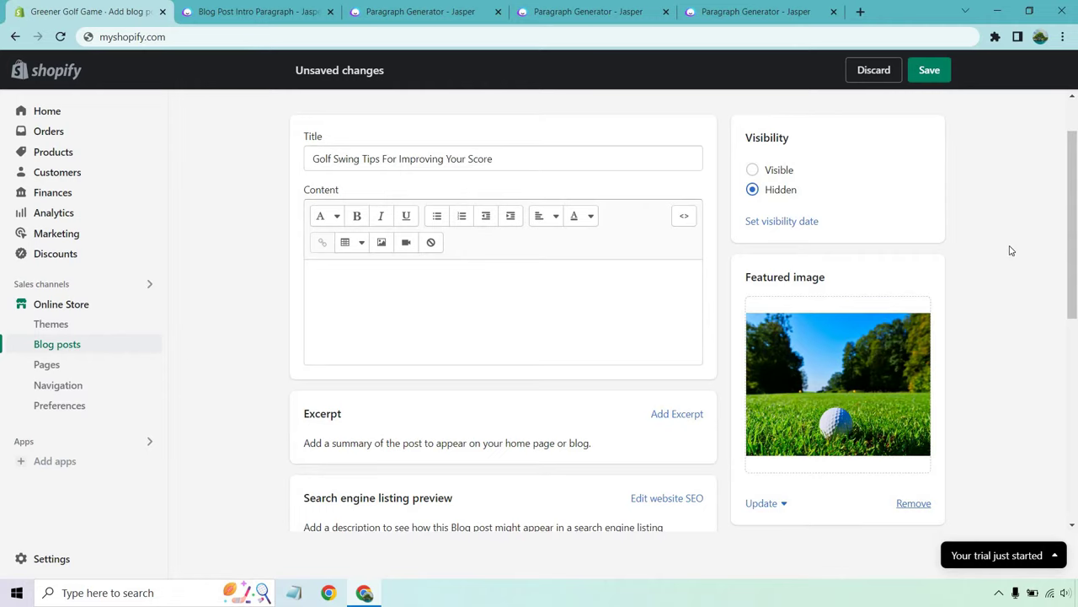
scroll(471, 359, "down", 1)
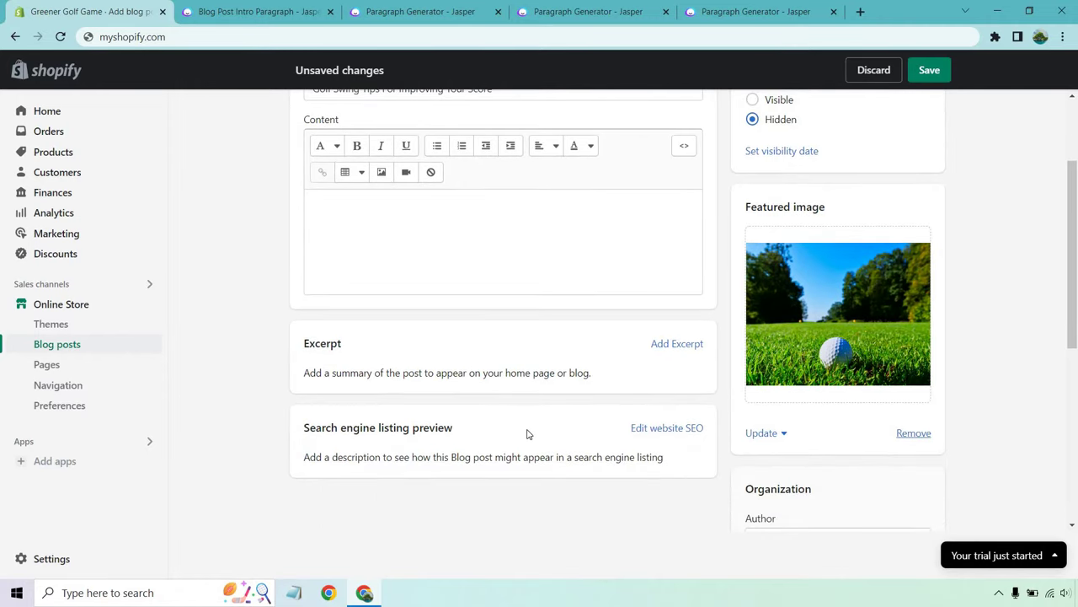
scroll(527, 434, "up", 3)
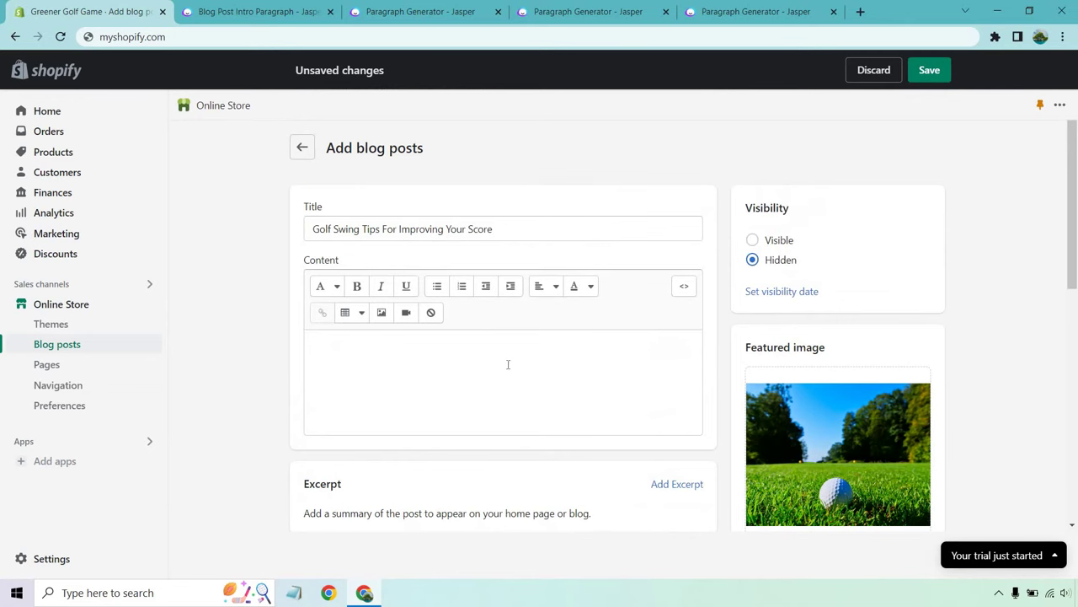
triple_click(524, 222)
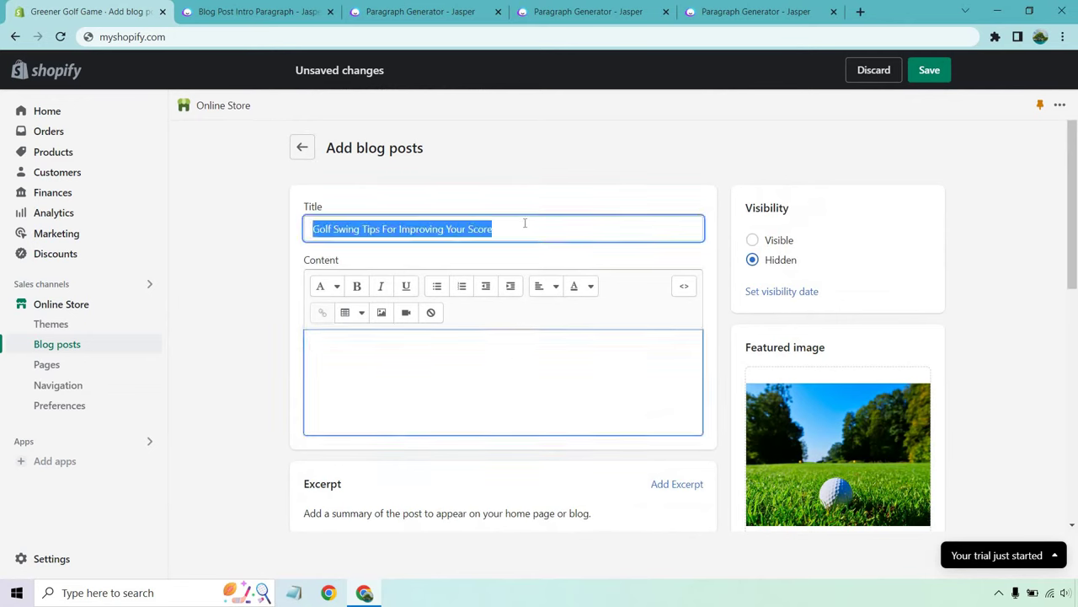
left_click(550, 345)
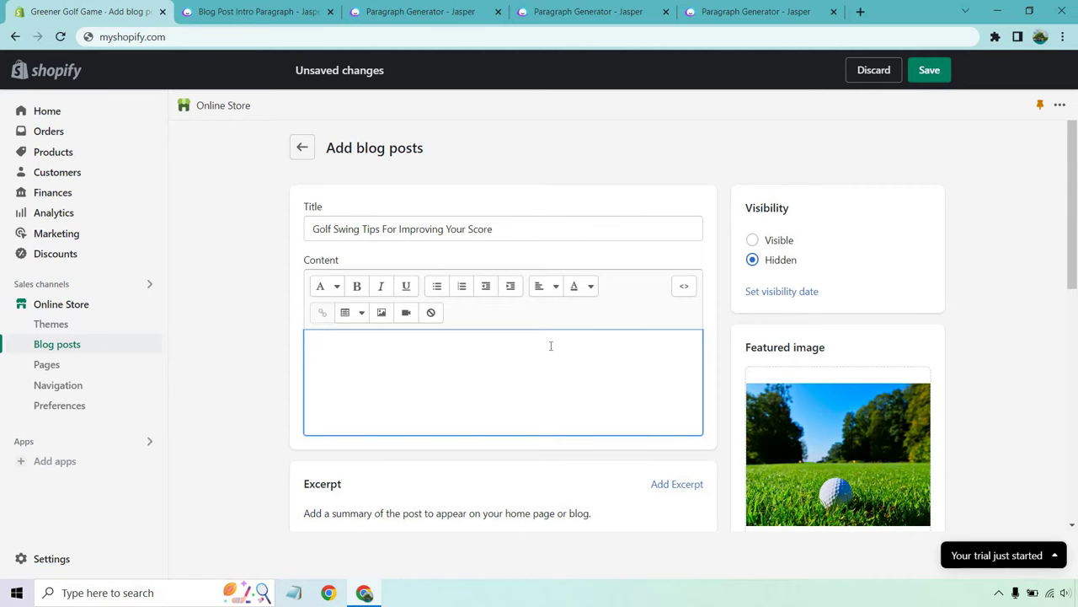
Step: Generate a witty intro paragraph for golfers with Jasper's Blog Post Intro Paragraph template
left_click(253, 11)
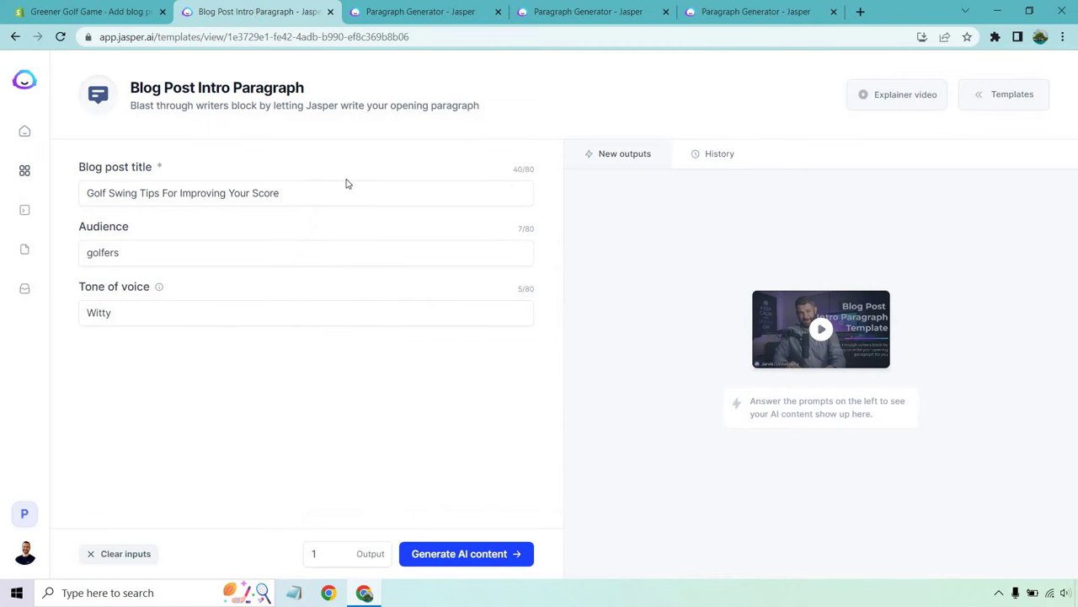
left_click(442, 553)
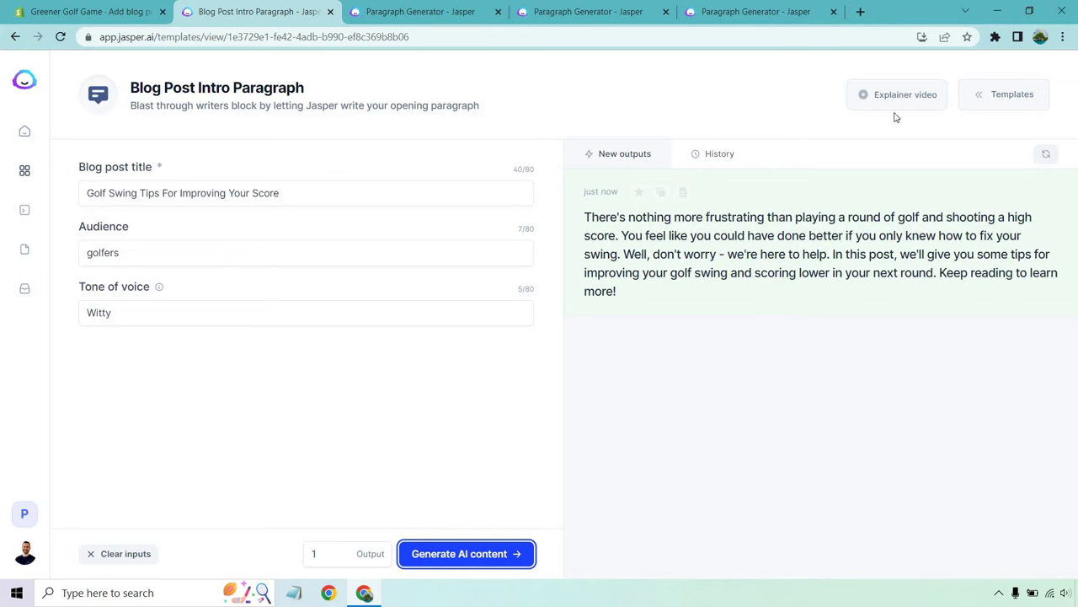
Step: Paste Jasper's generated intro paragraph into the Shopify post body
left_click(660, 192)
key("ctrl+1")
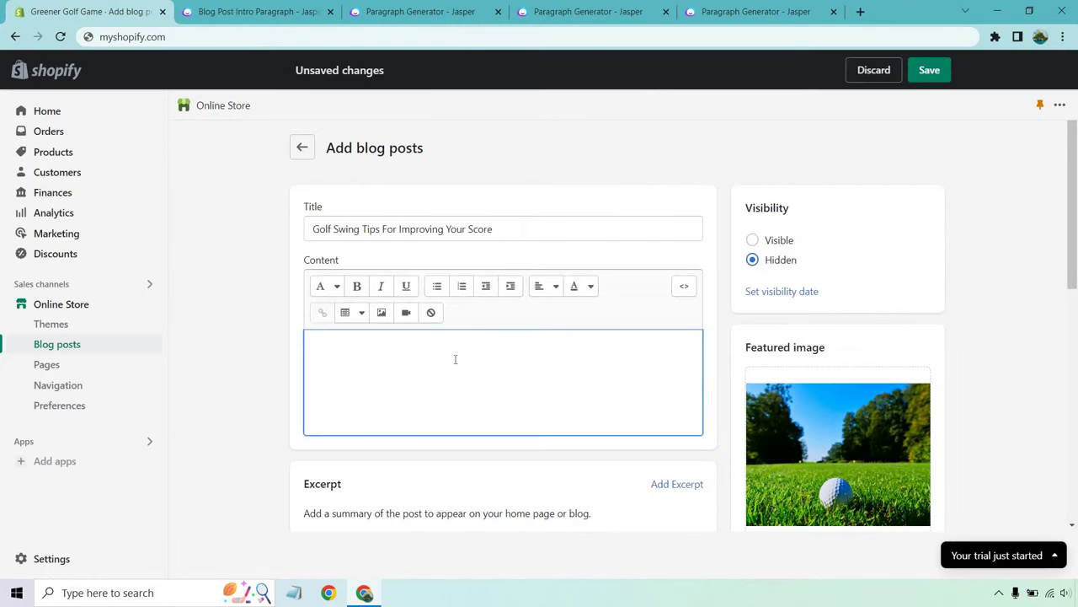
key("ctrl+v")
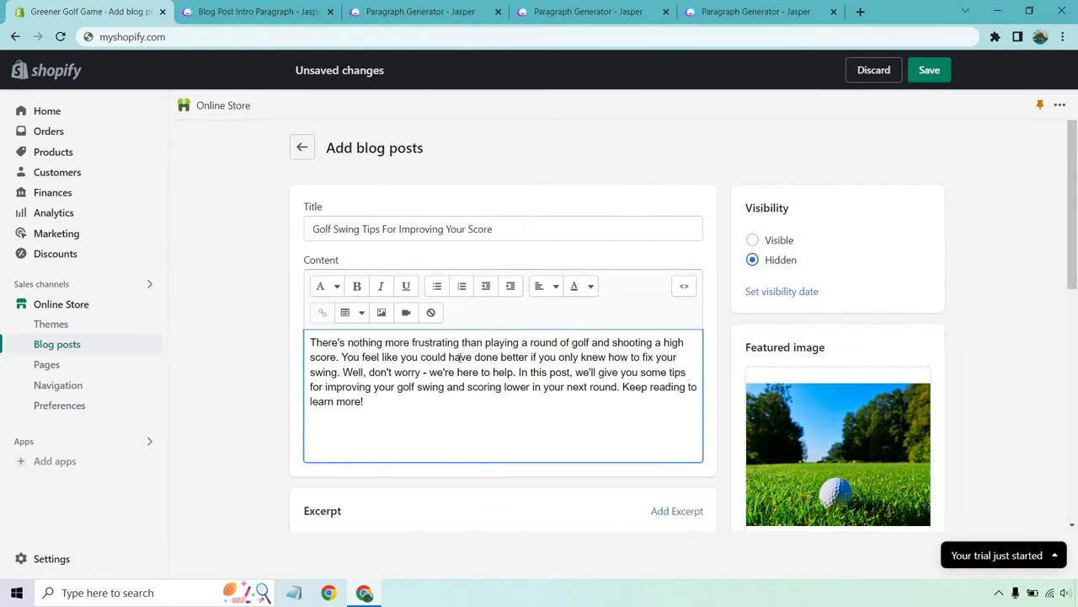
Step: Add the line 'The Slower You Swing Your Golf Club, The More Control You Have' below the intro
left_click(419, 8)
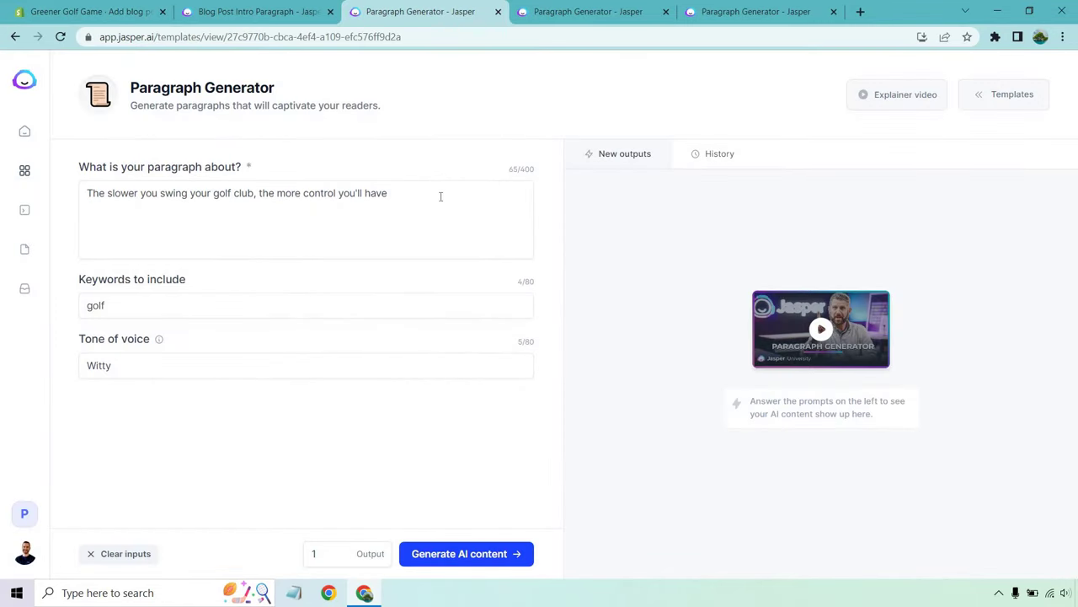
left_click(89, 11)
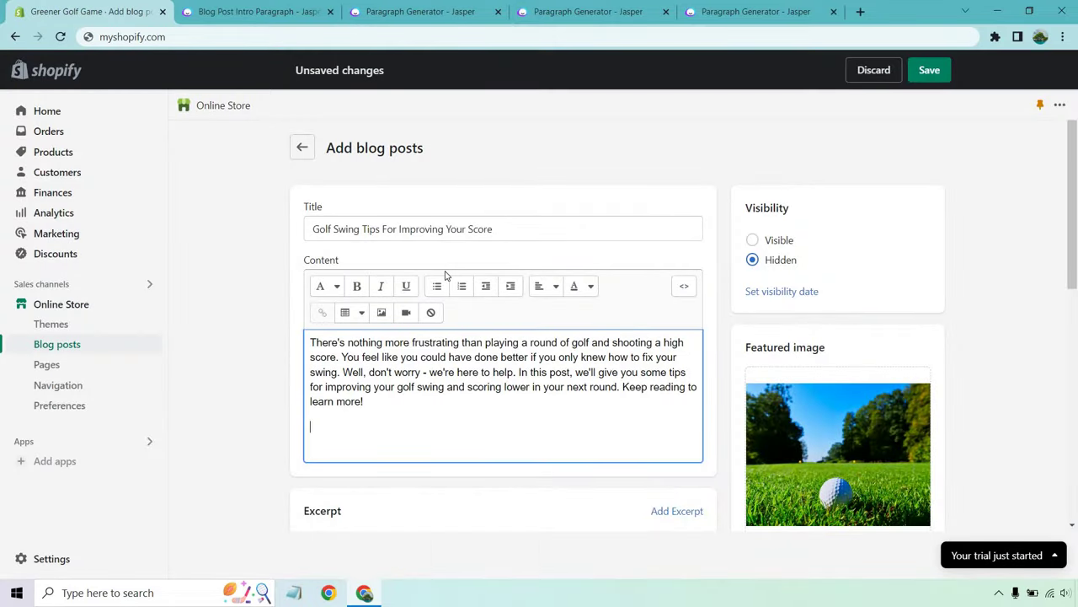
left_click(643, 423)
key("Return")
key("ctrl+v")
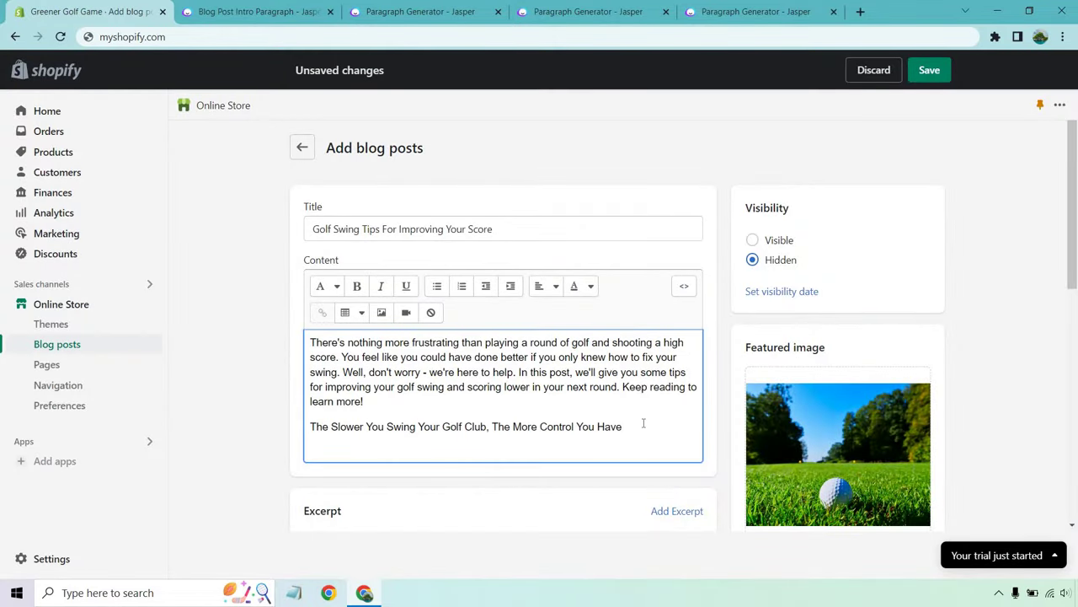
Step: Generate a witty Jasper paragraph on slower swings giving more control, with keyword golf
left_click(420, 9)
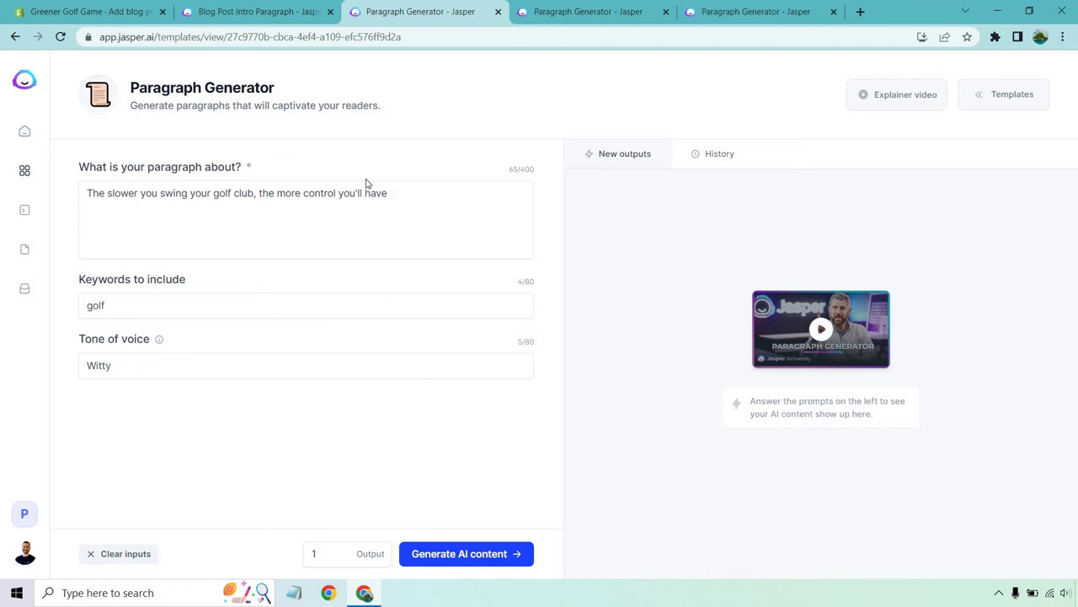
left_click(466, 552)
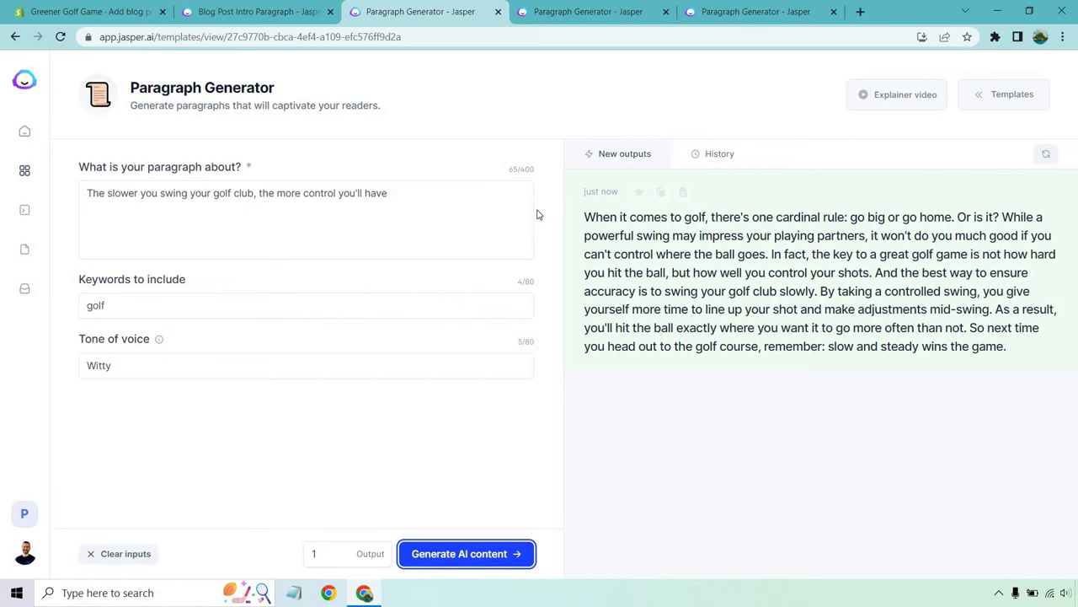
Step: Paste the slower-swing paragraph, ending 'slow and steady wins the game.', under its heading
left_click(660, 192)
left_click(74, 8)
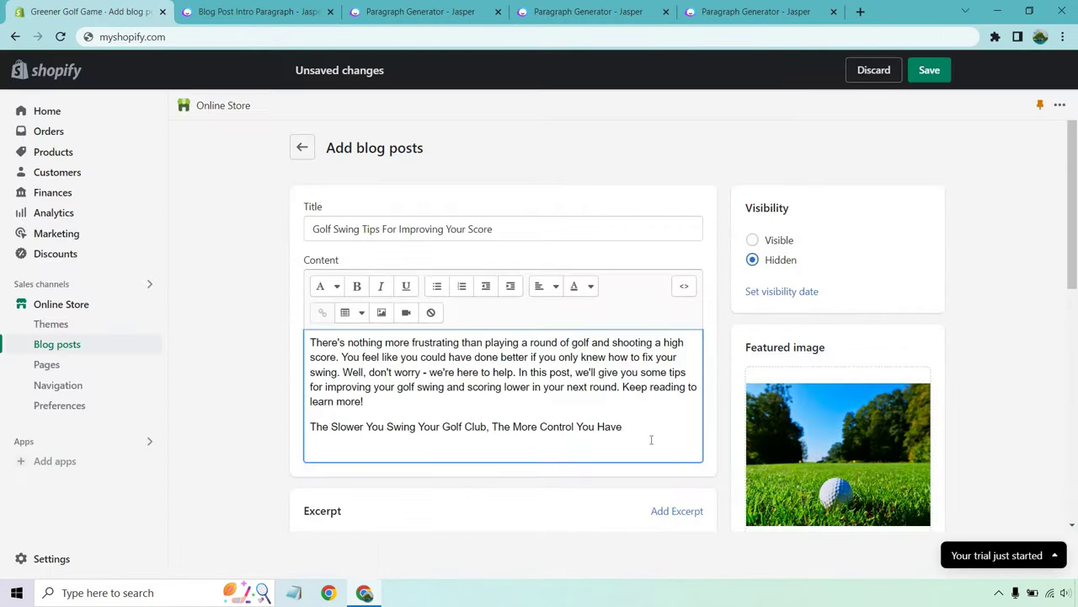
key("ctrl+v")
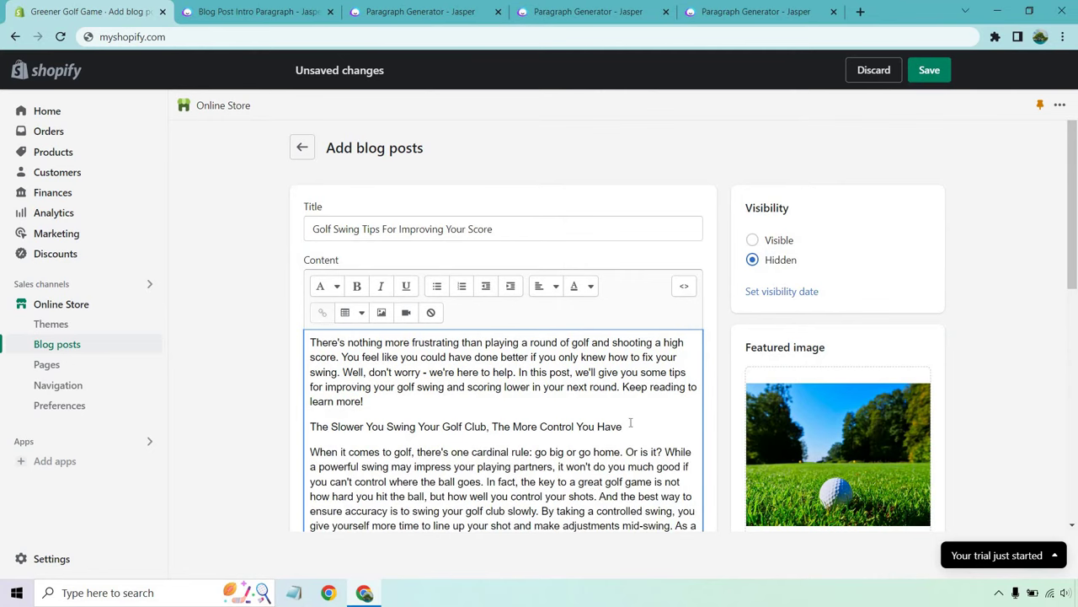
Step: Make the slower-swing heading bold and start a new line after the paragraph
scroll(630, 423, "down", 1)
left_click_drag(623, 356, 310, 355)
left_click(356, 216)
left_click(455, 456)
scroll(412, 447, "down", 1)
left_click(377, 437)
key("Return")
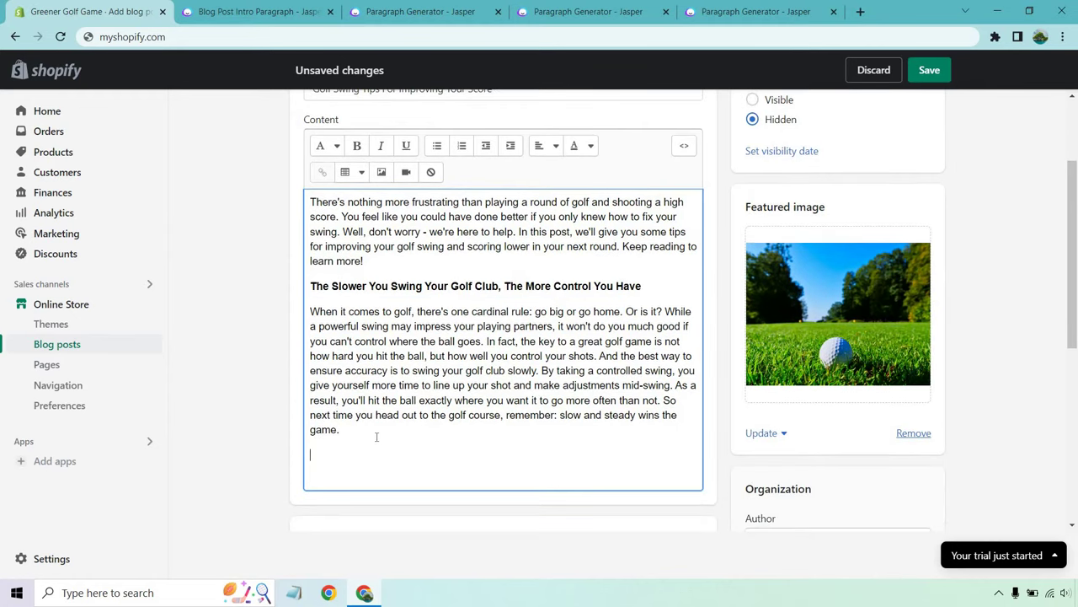
Step: Add the 'Take Plenty Of Practice Swings' heading and generate a witty Jasper paragraph about it
left_click(600, 7)
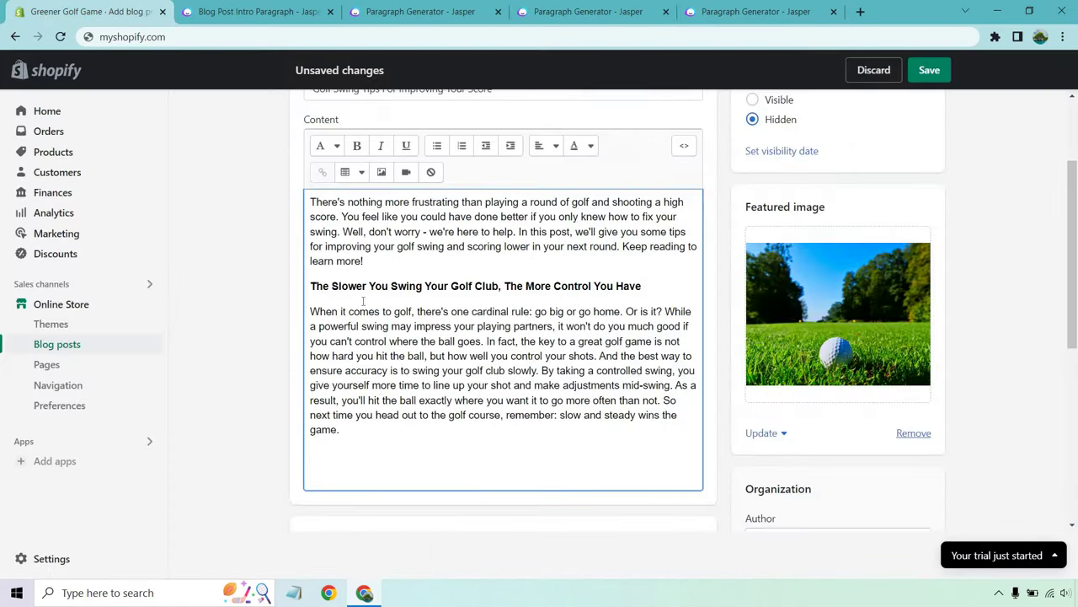
left_click(118, 11)
key("ctrl+v")
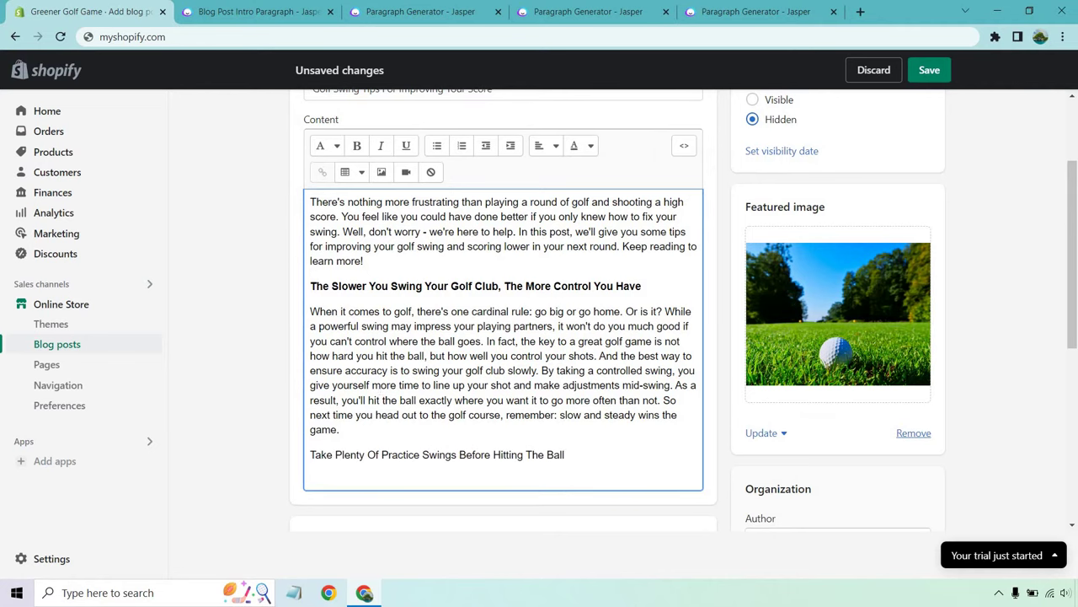
left_click(590, 11)
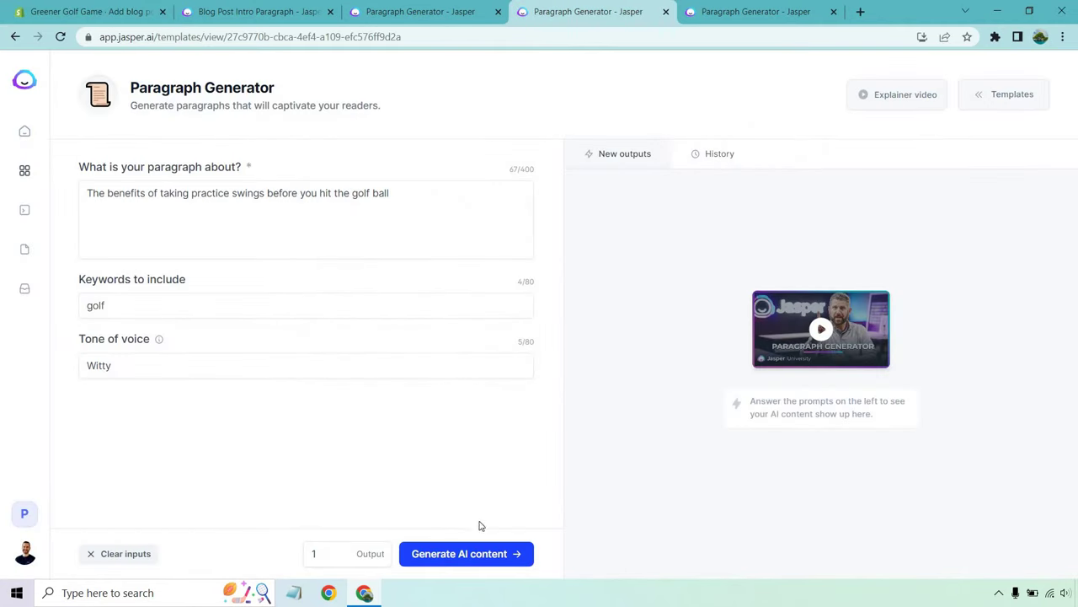
left_click(476, 553)
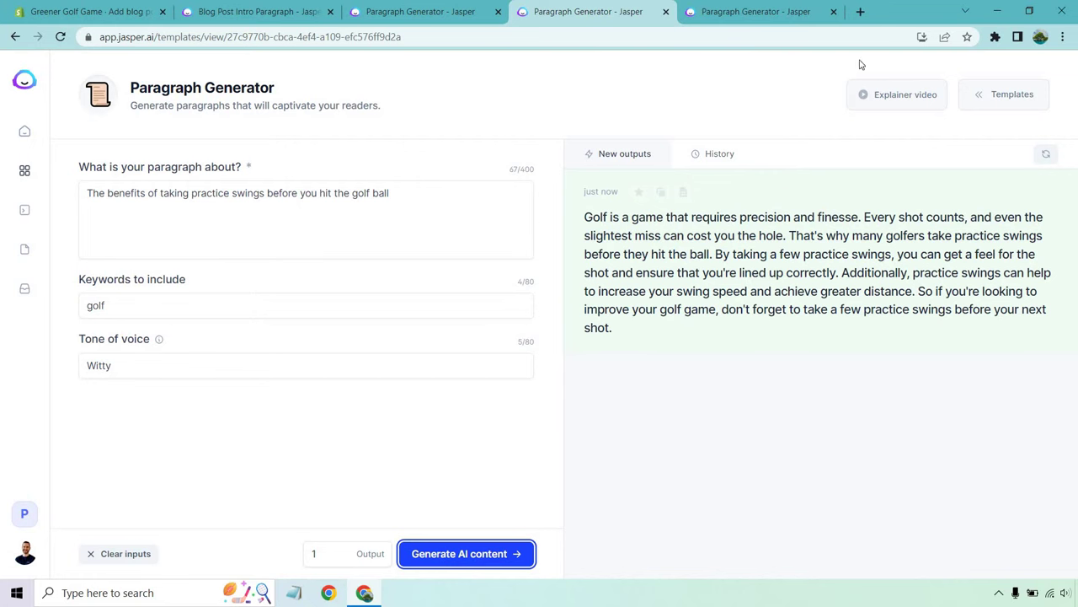
Step: Paste the practice-swings paragraph under its heading and make that heading bold
left_click(660, 192)
left_click(104, 7)
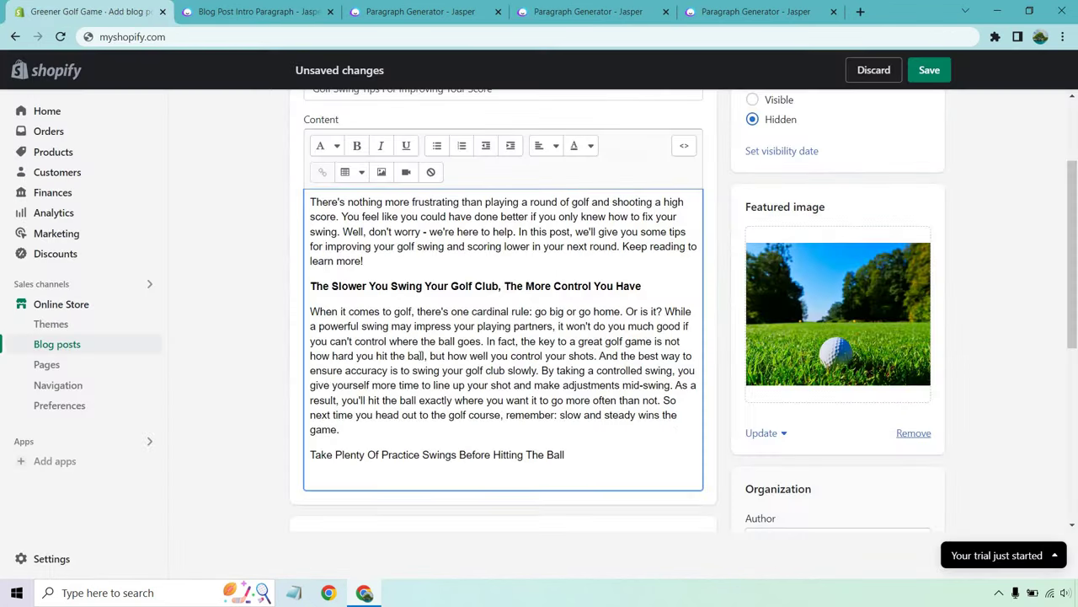
key("Return")
key("ctrl+v")
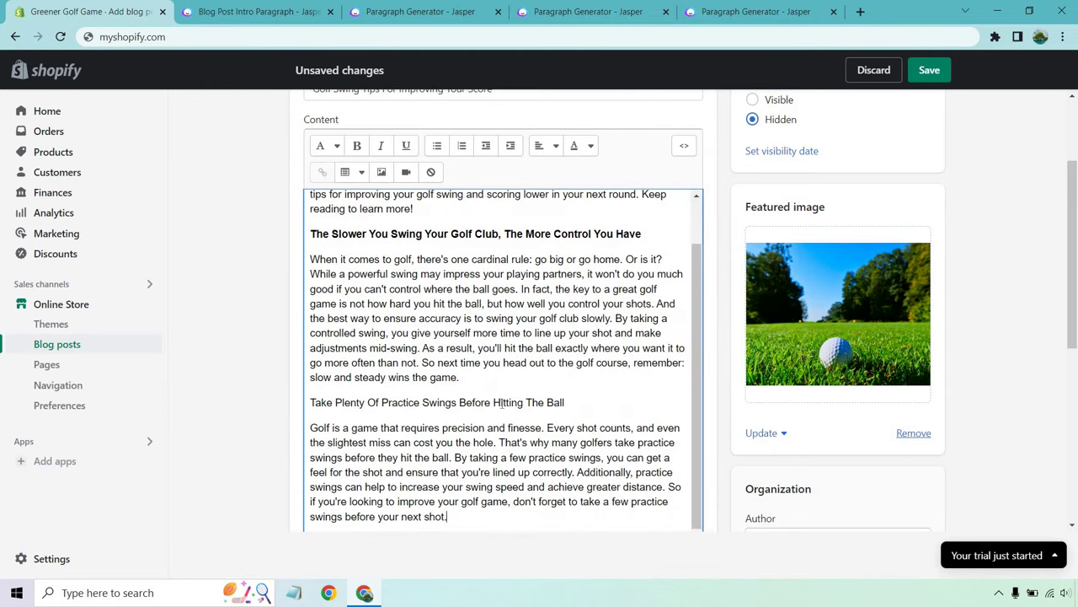
left_click_drag(408, 394, 310, 402)
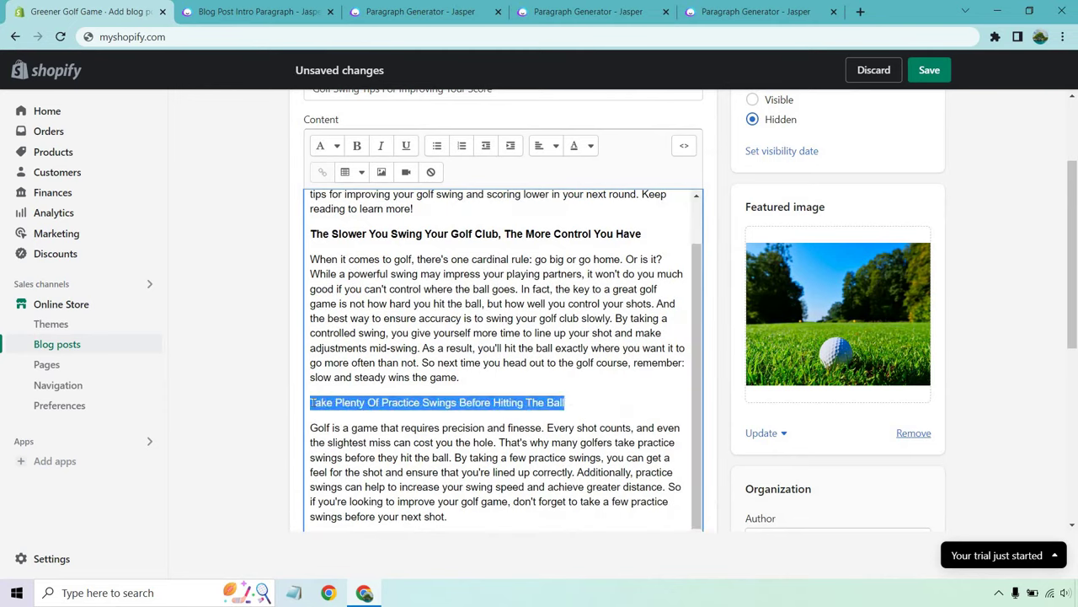
left_click(356, 145)
left_click(540, 347)
Step: Assign the post to the Golfing blog
scroll(946, 272, "down", 3)
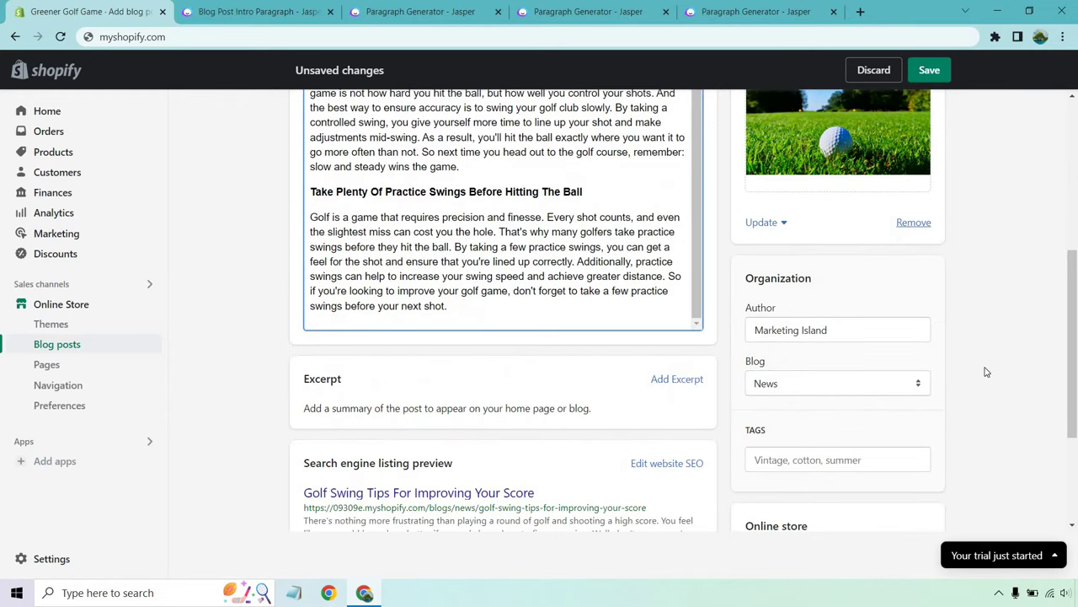
left_click(920, 384)
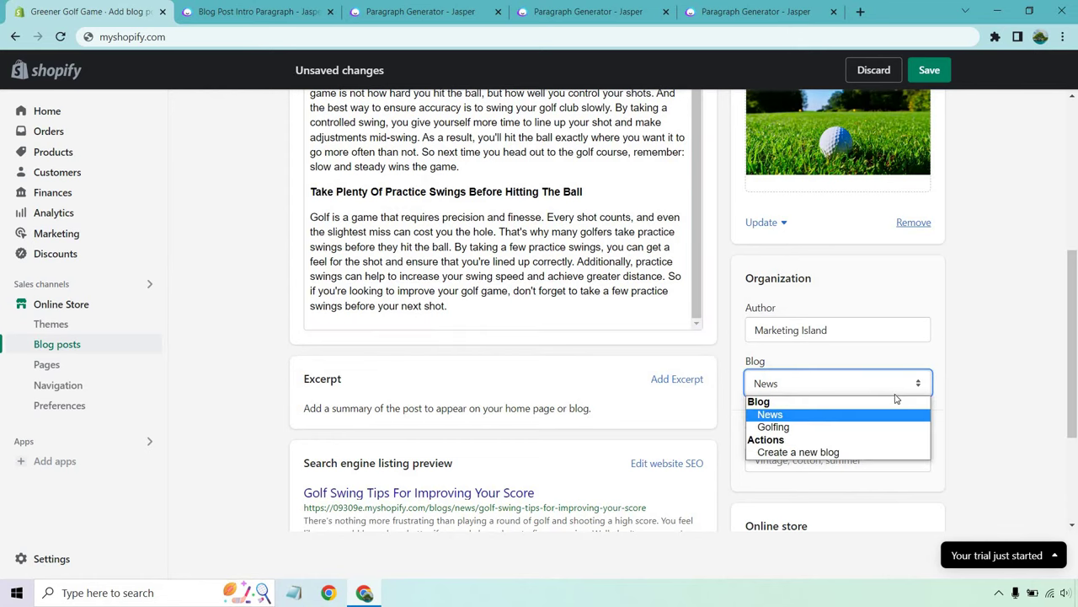
left_click(834, 427)
left_click(1014, 352)
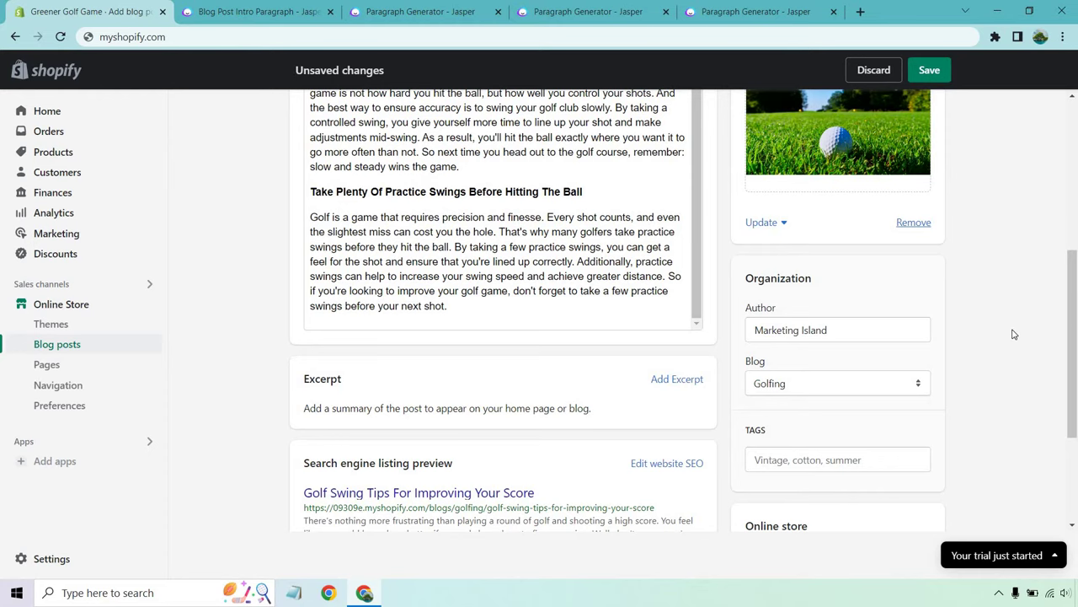
scroll(1014, 334, "down", 2)
scroll(583, 334, "up", 2)
Step: Copy the intro's first three sentences, ending 'we're here to help.', into the Excerpt field
left_click(659, 378)
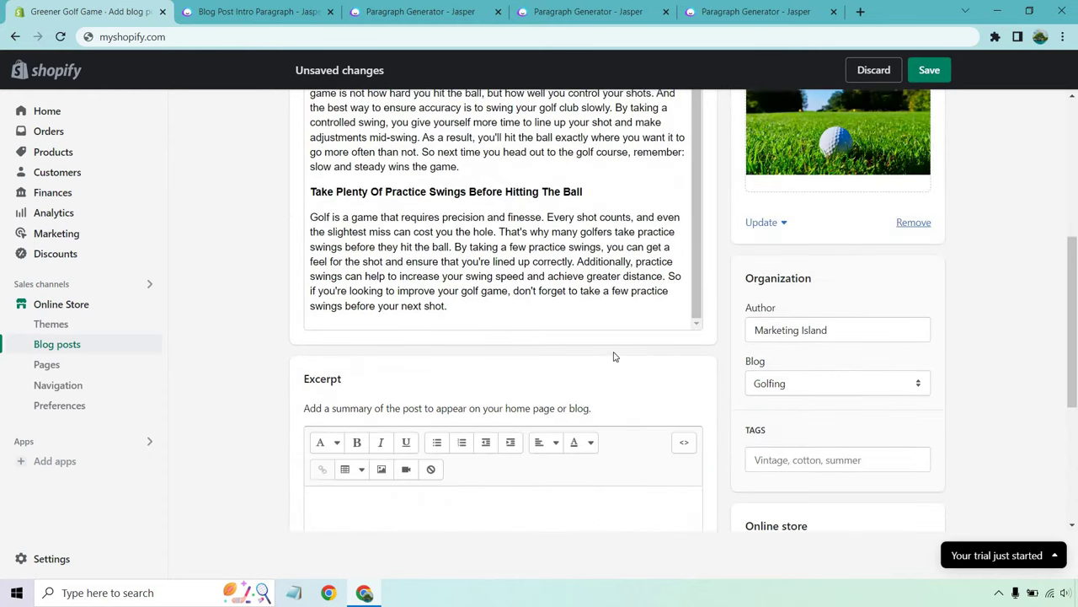
scroll(614, 350, "down", 1)
scroll(614, 351, "up", 2)
scroll(505, 252, "up", 1)
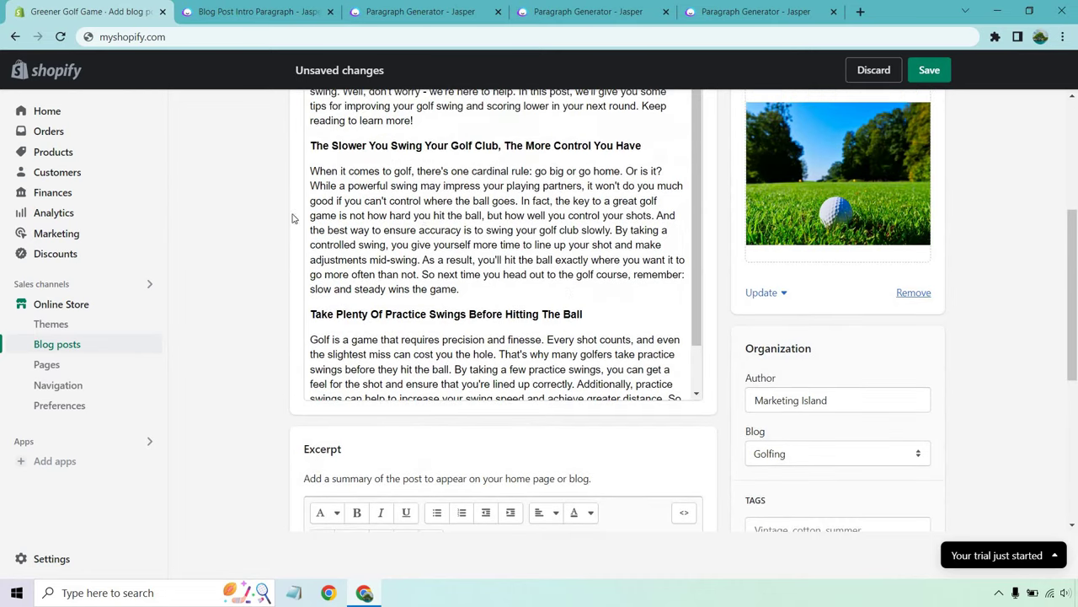
scroll(233, 259, "up", 2)
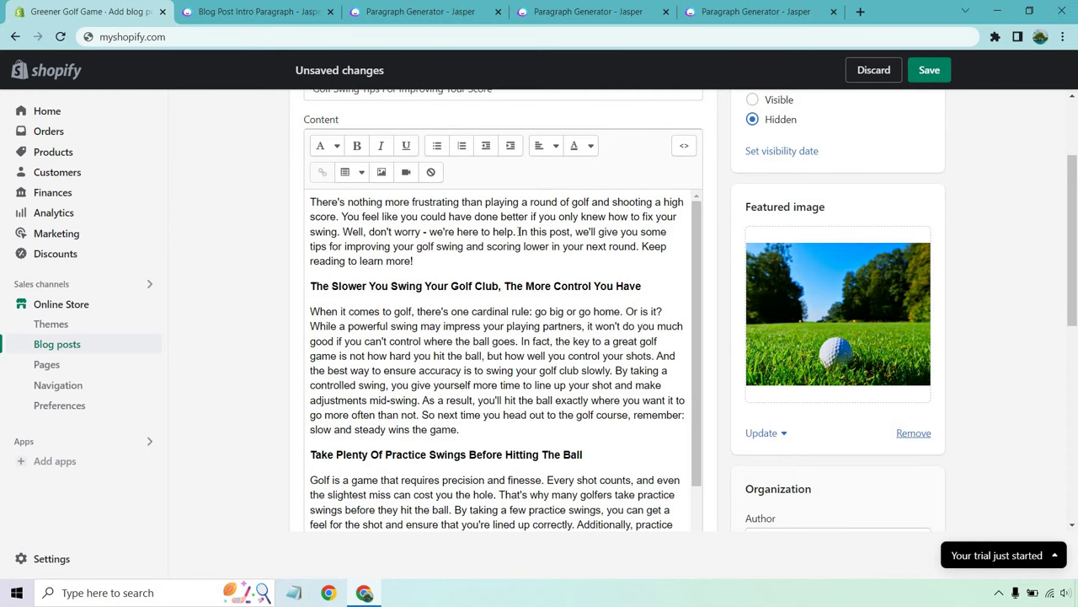
left_click_drag(516, 232, 299, 189)
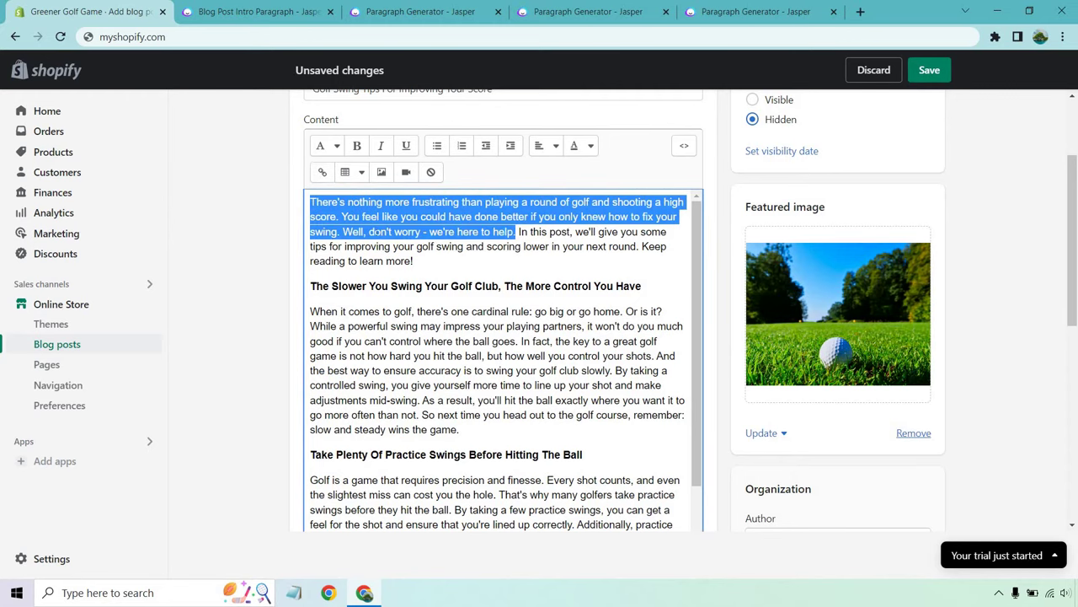
scroll(250, 235, "down", 3)
left_click(386, 425)
key("ctrl+v")
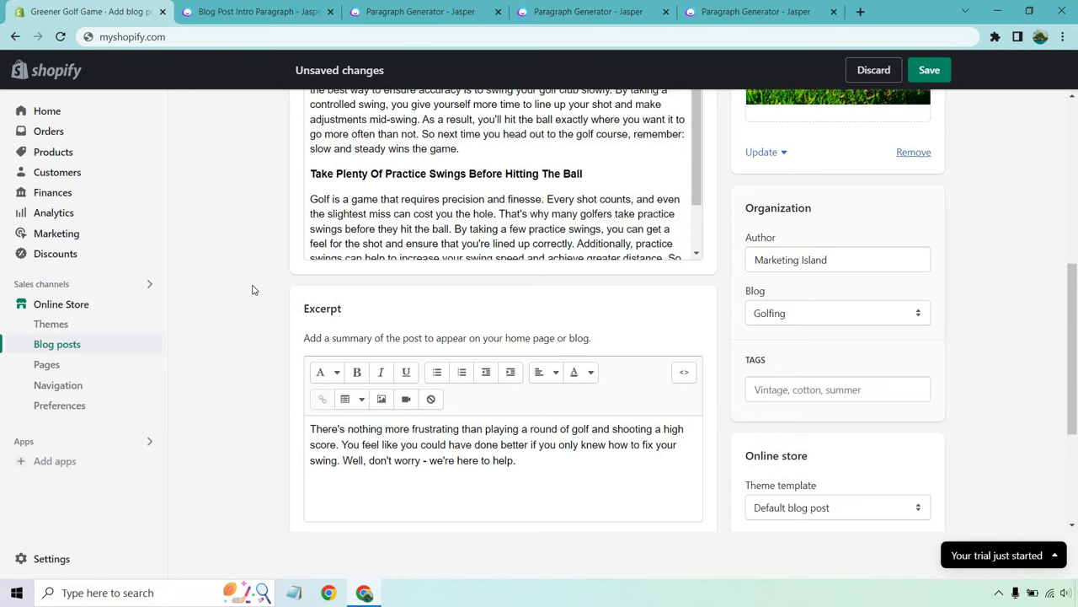
Step: Expand Edit website SEO to show the page title, 209-character description and URL handle
scroll(253, 286, "down", 3)
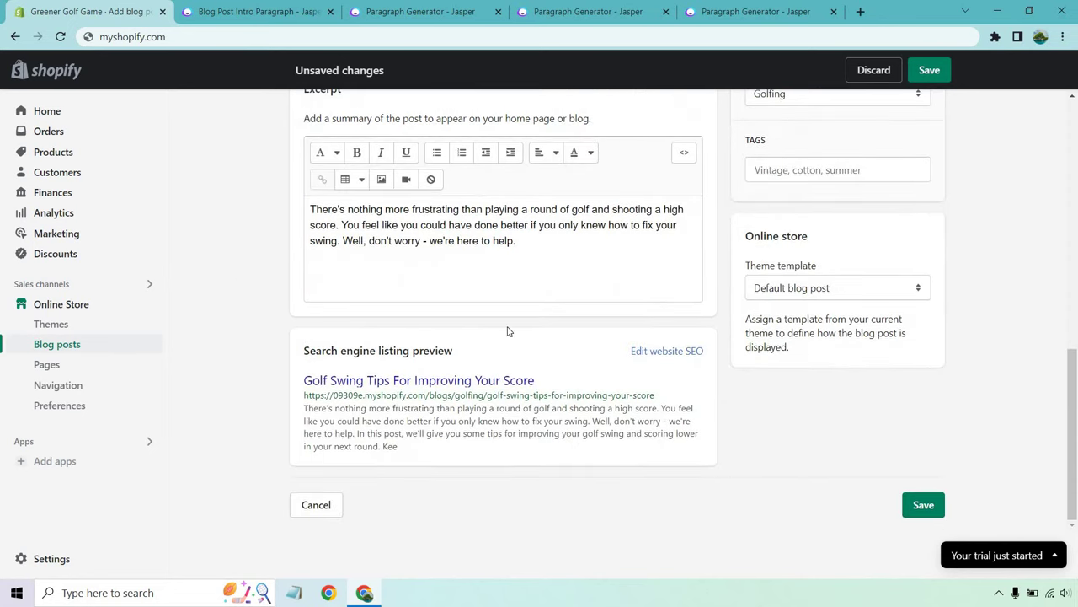
left_click(666, 351)
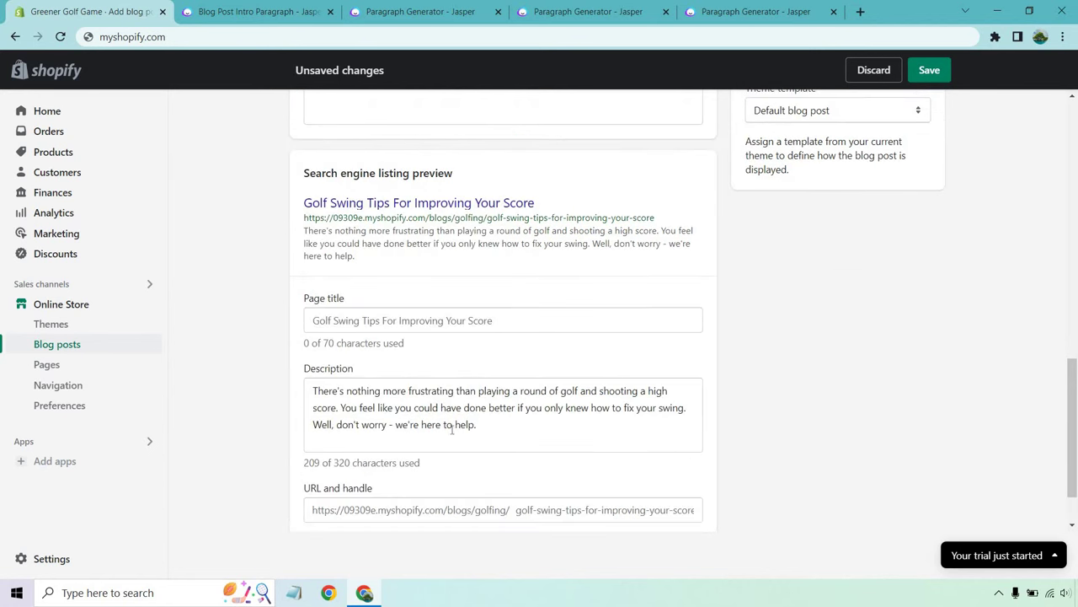
scroll(619, 342, "up", 2)
scroll(564, 281, "down", 4)
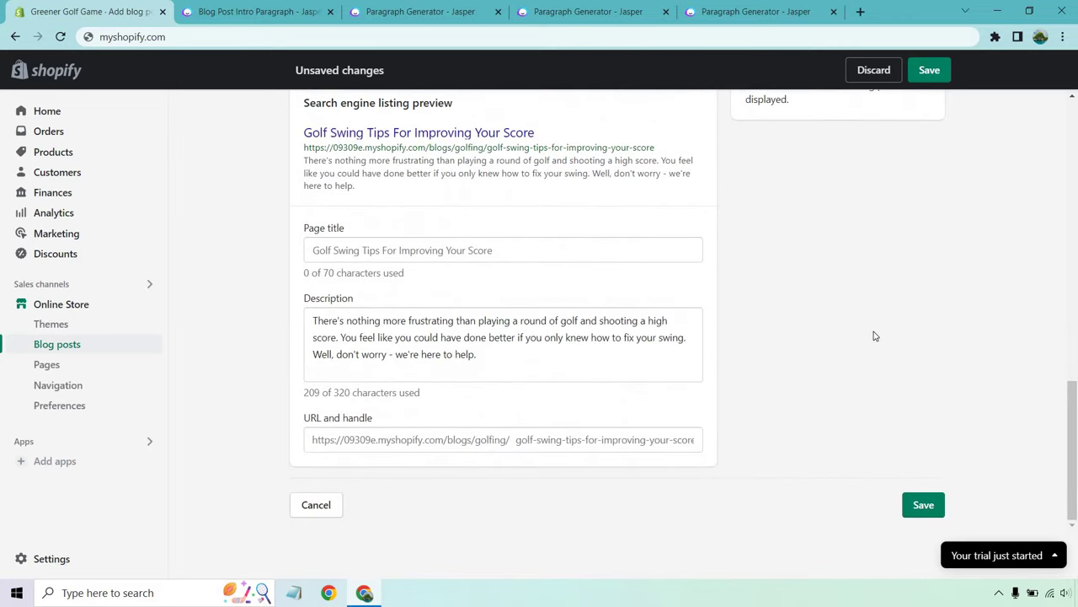
scroll(778, 421, "up", 6)
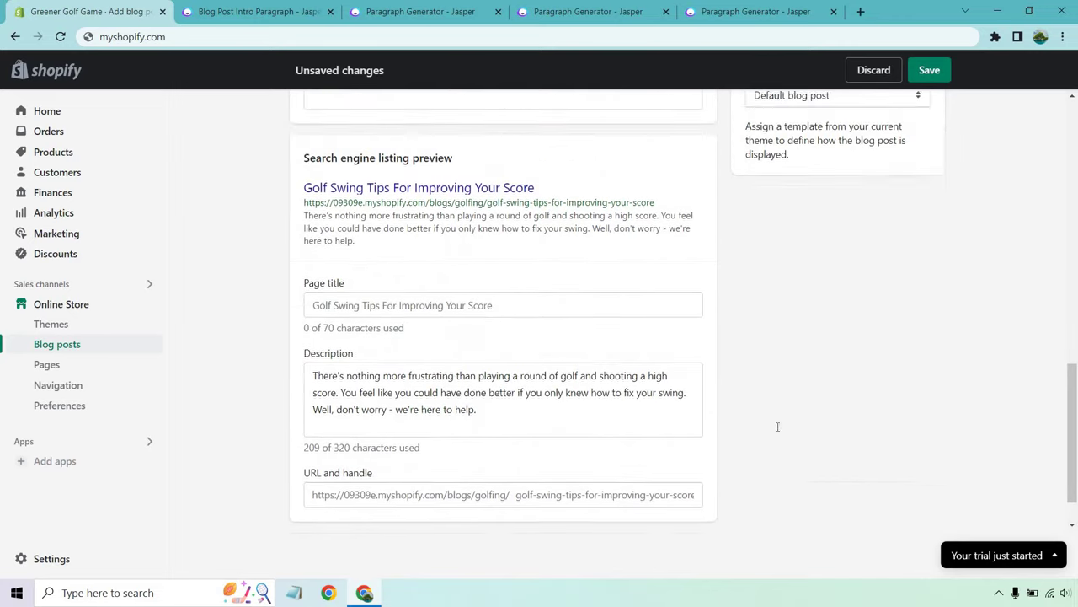
scroll(713, 376, "down", 6)
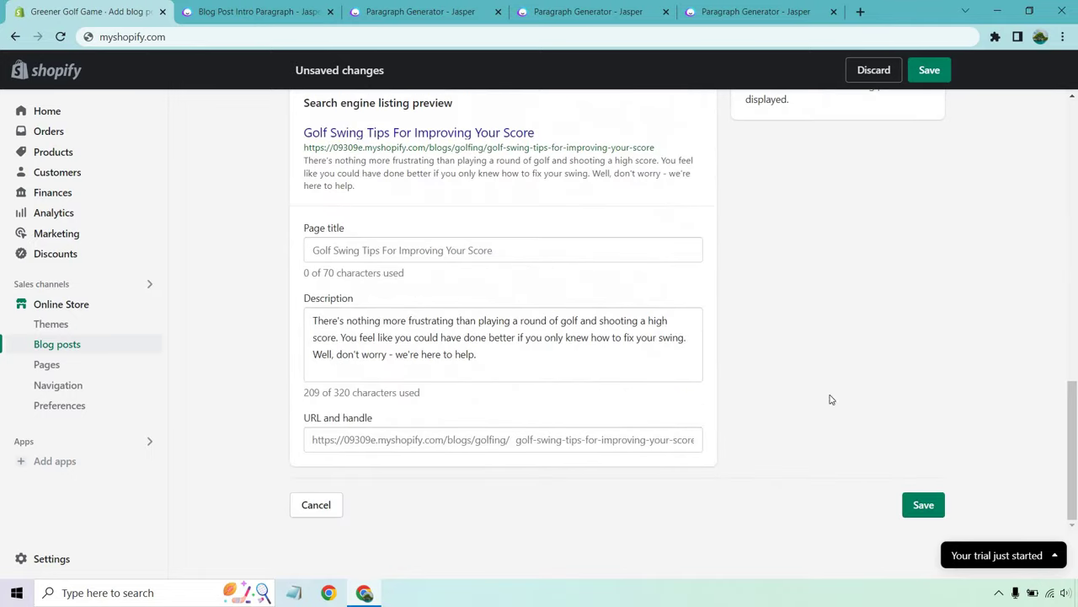
Step: Save the Golf Swing Tips post and open its live store preview
left_click(922, 502)
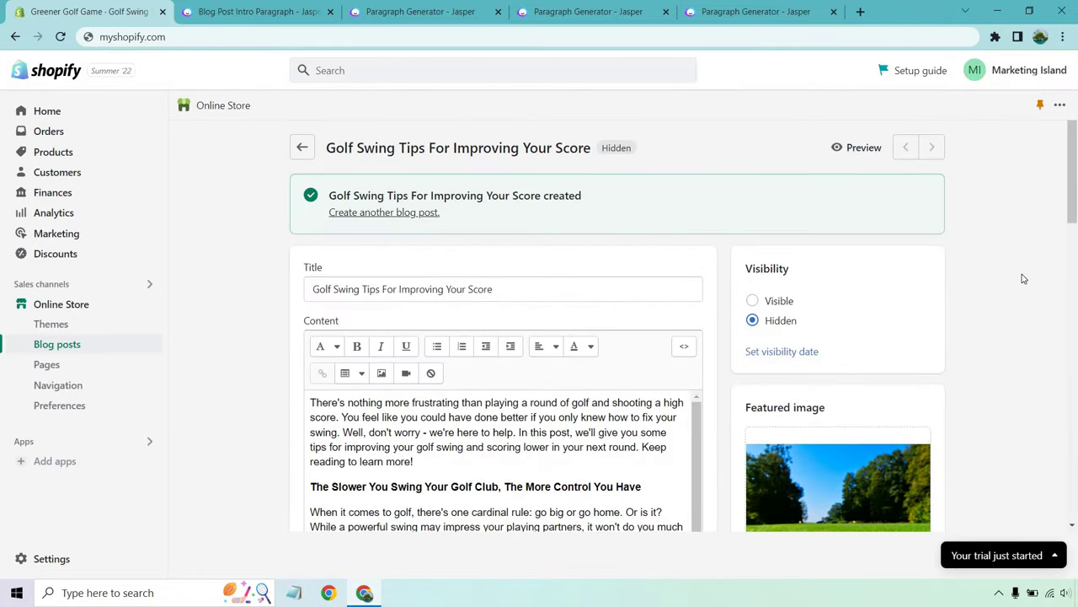
left_click(856, 149)
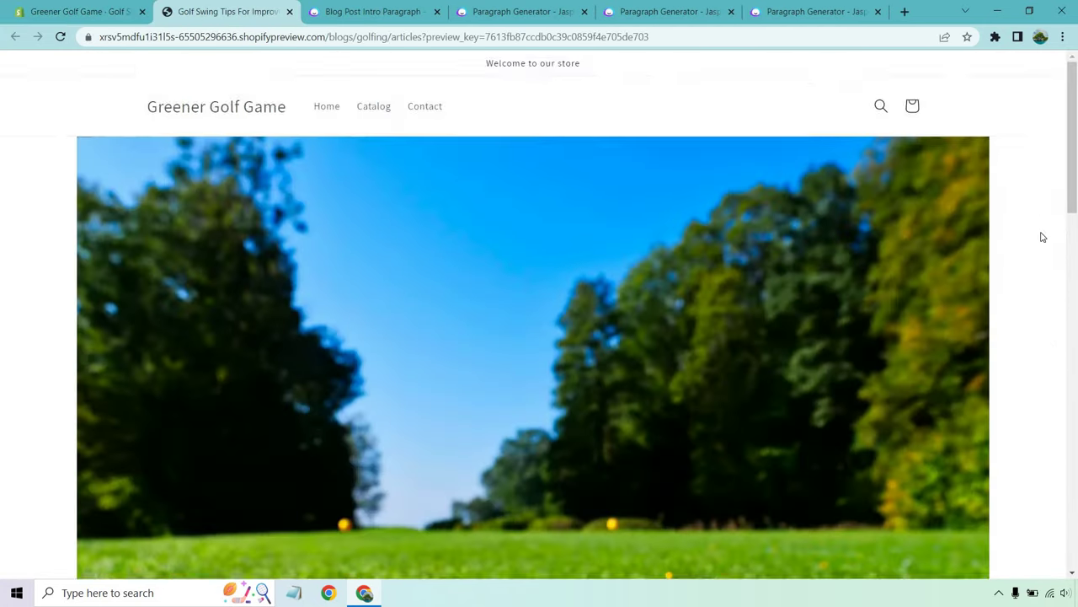
scroll(1042, 237, "down", 5)
scroll(1042, 236, "up", 2)
scroll(1042, 237, "down", 3)
scroll(1042, 237, "down", 2)
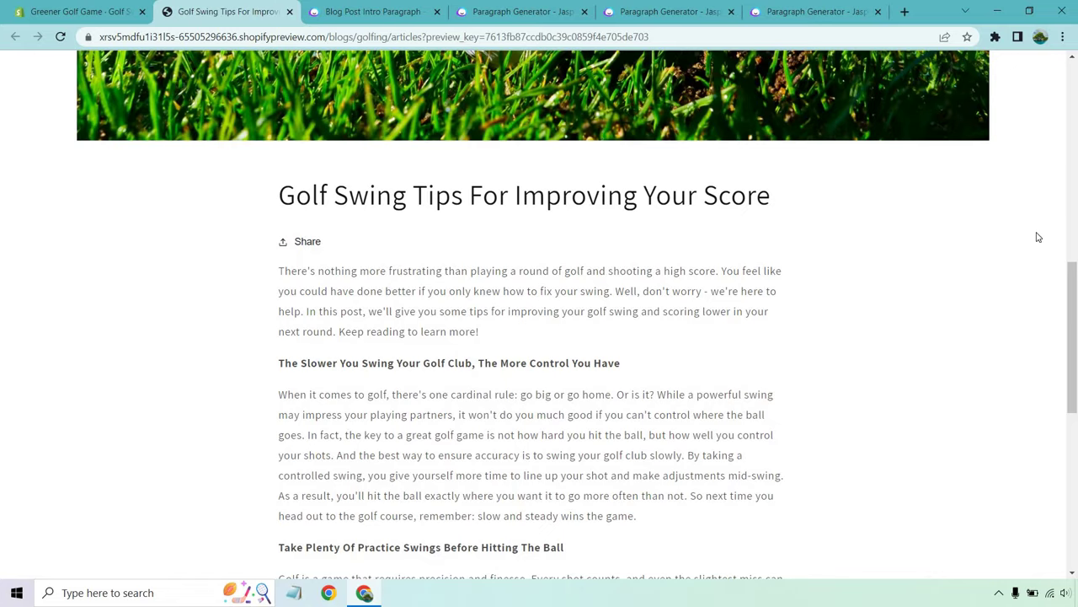
scroll(1036, 233, "down", 3)
scroll(497, 199, "up", 1)
Step: Review the previewed intro, subheadings and paragraphs, highlighting each section of text
triple_click(305, 171)
left_click(481, 222)
left_click_drag(635, 223, 274, 221)
left_click(501, 311)
left_click_drag(636, 375, 280, 253)
left_click(425, 267)
scroll(425, 268, "down", 1)
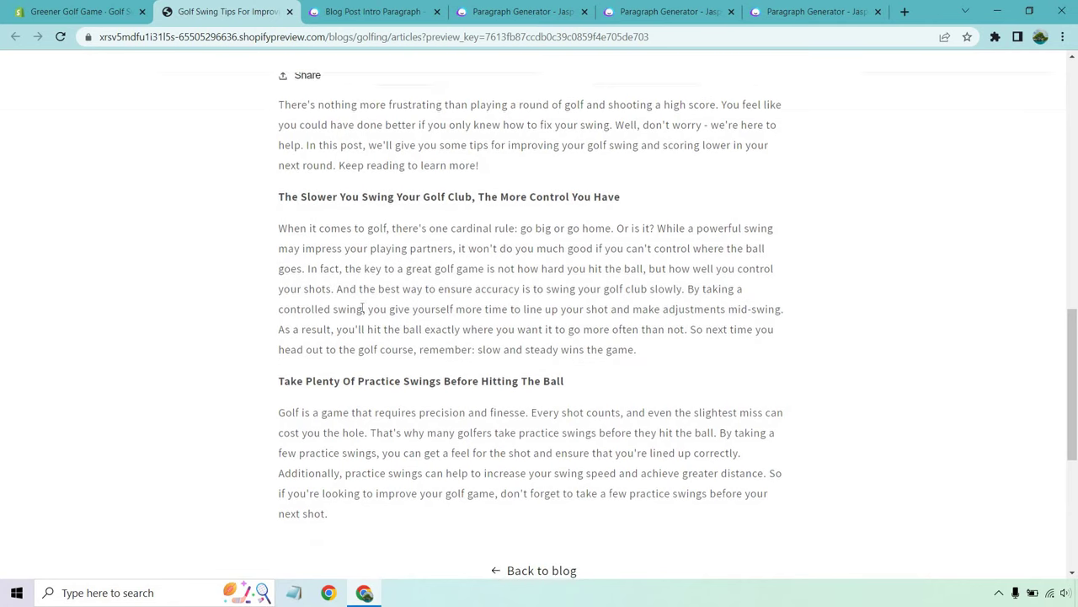
left_click_drag(332, 473, 299, 381)
left_click(860, 301)
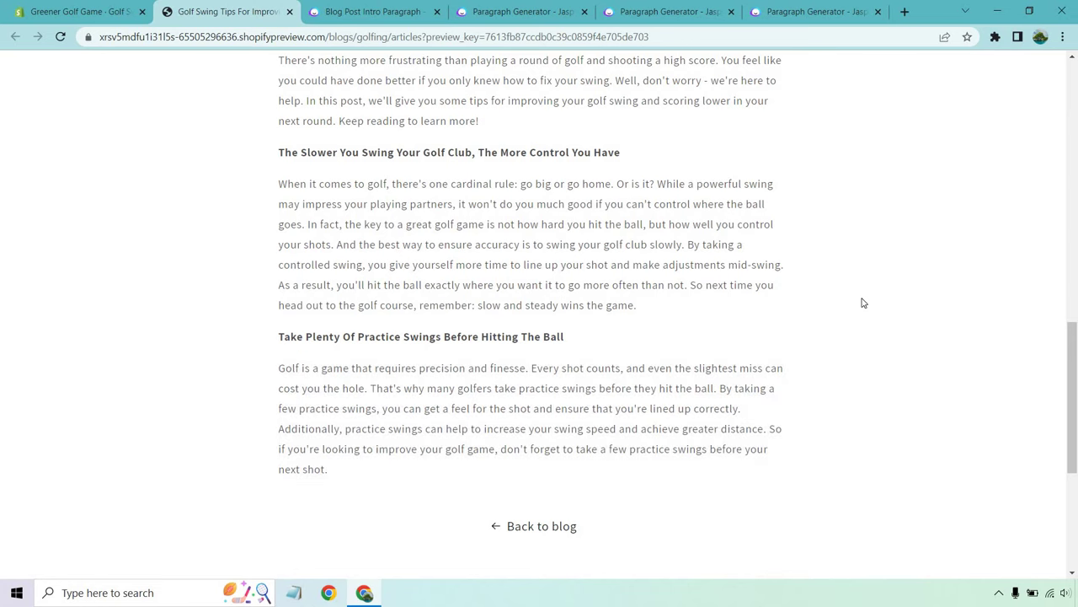
scroll(867, 312, "up", 3)
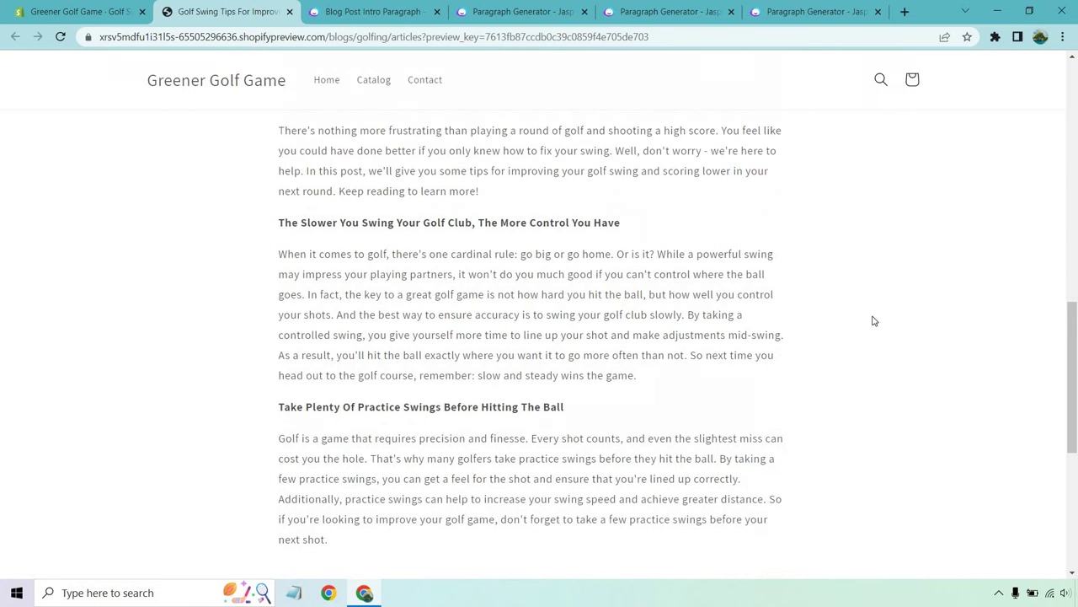
scroll(961, 452, "up", 3)
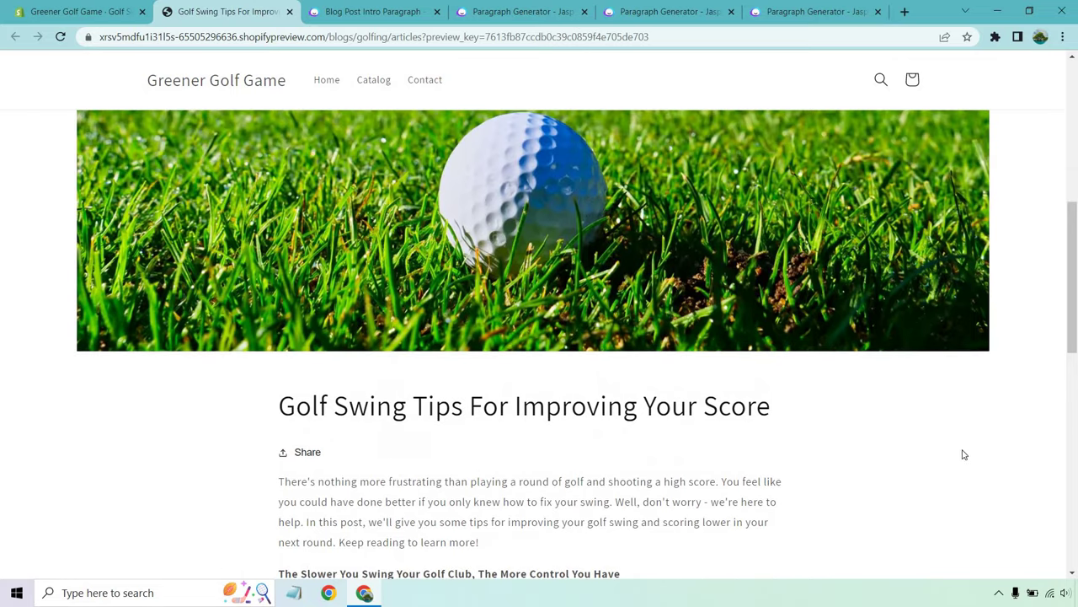
scroll(985, 430, "up", 4)
scroll(999, 405, "up", 1)
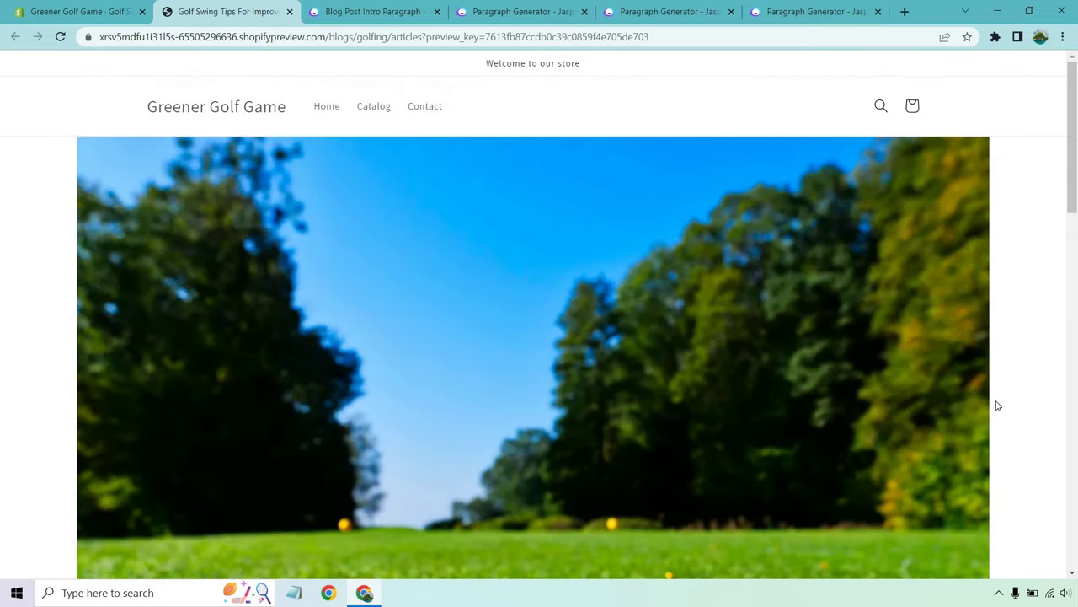